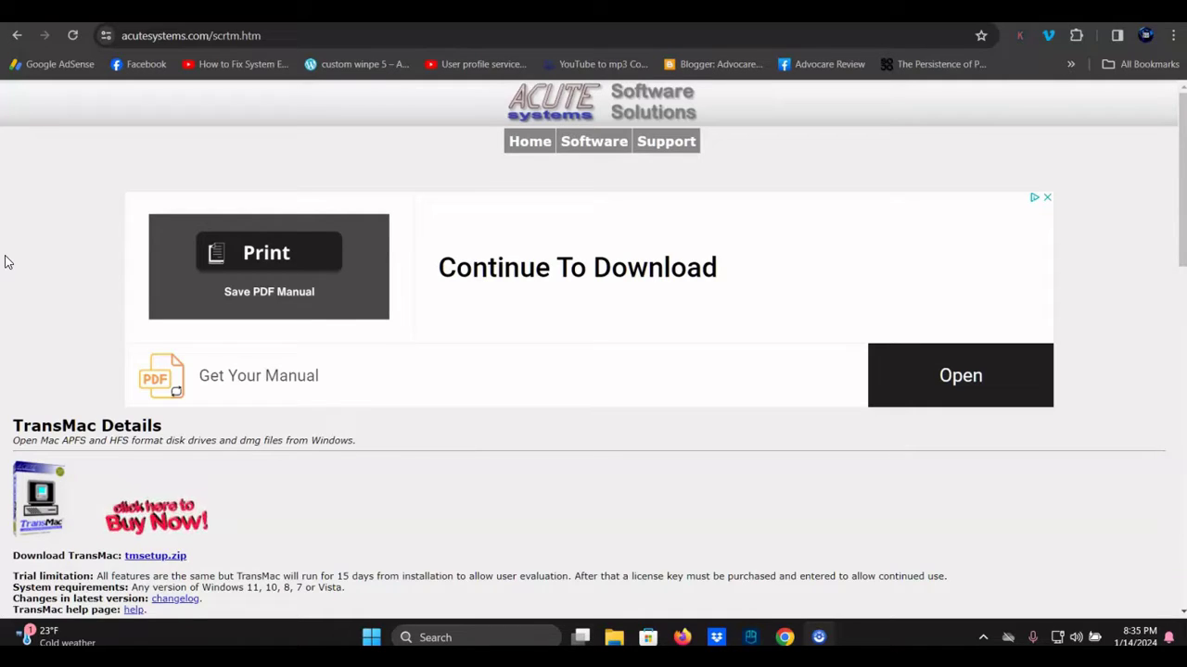
Step: Download tmsetup.zip from the TransMac details page and launch the setup application inside the archive
click(165, 439)
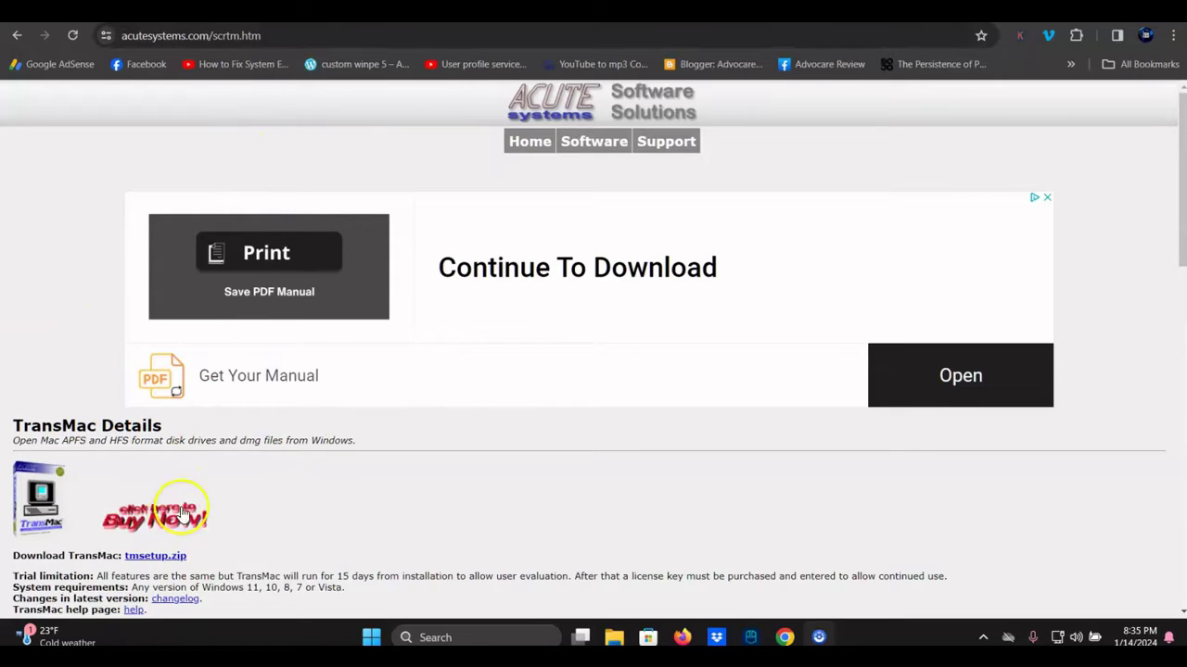
click(157, 560)
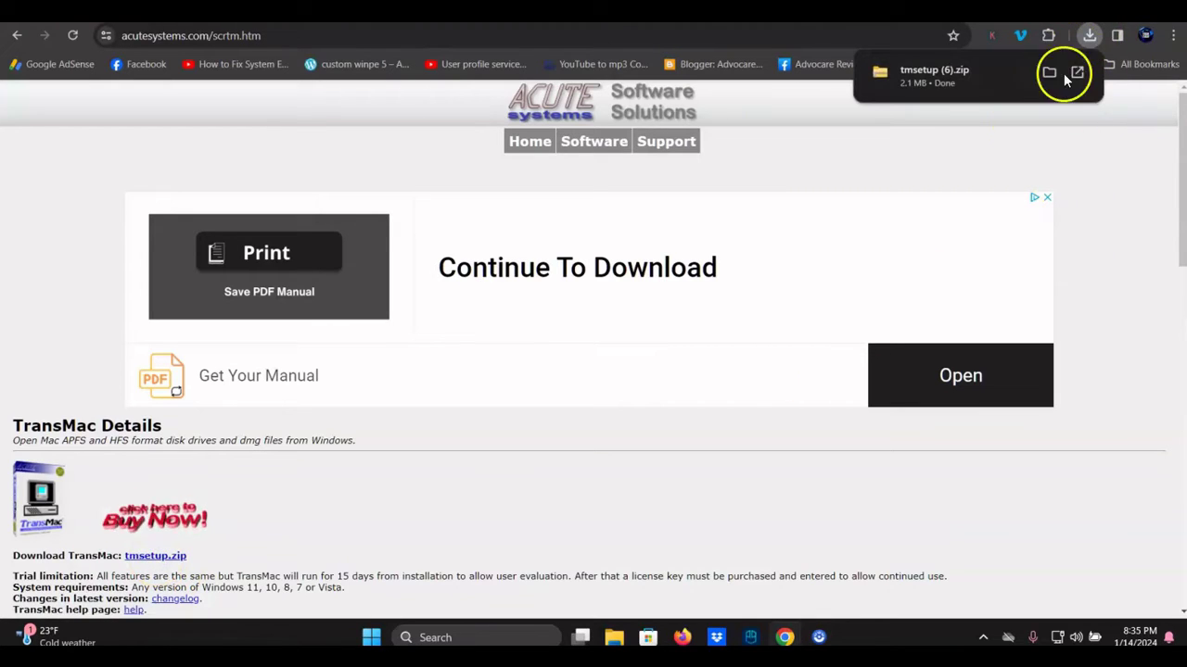
mouse_move(973, 82)
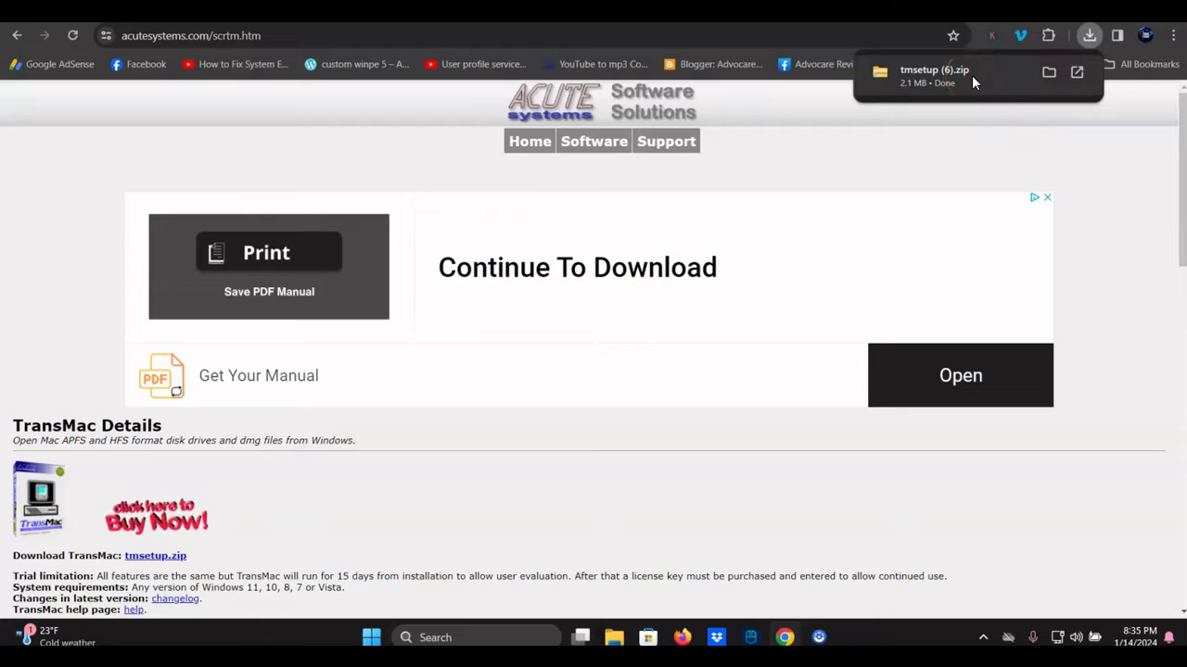
click(972, 75)
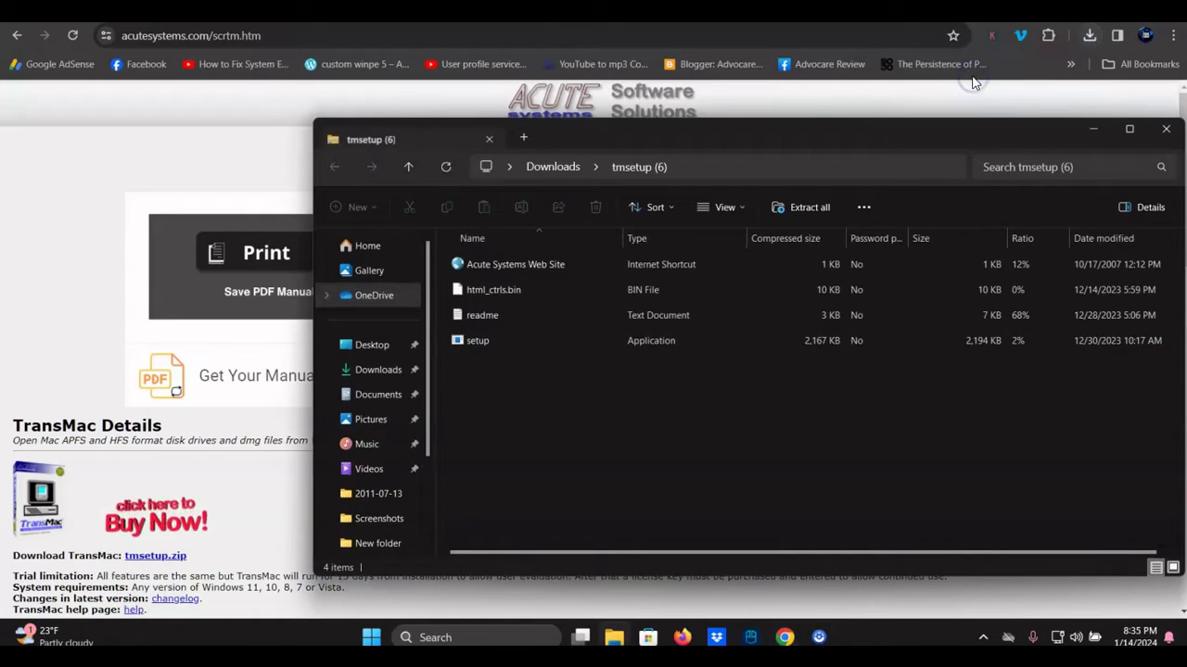
double_click(478, 341)
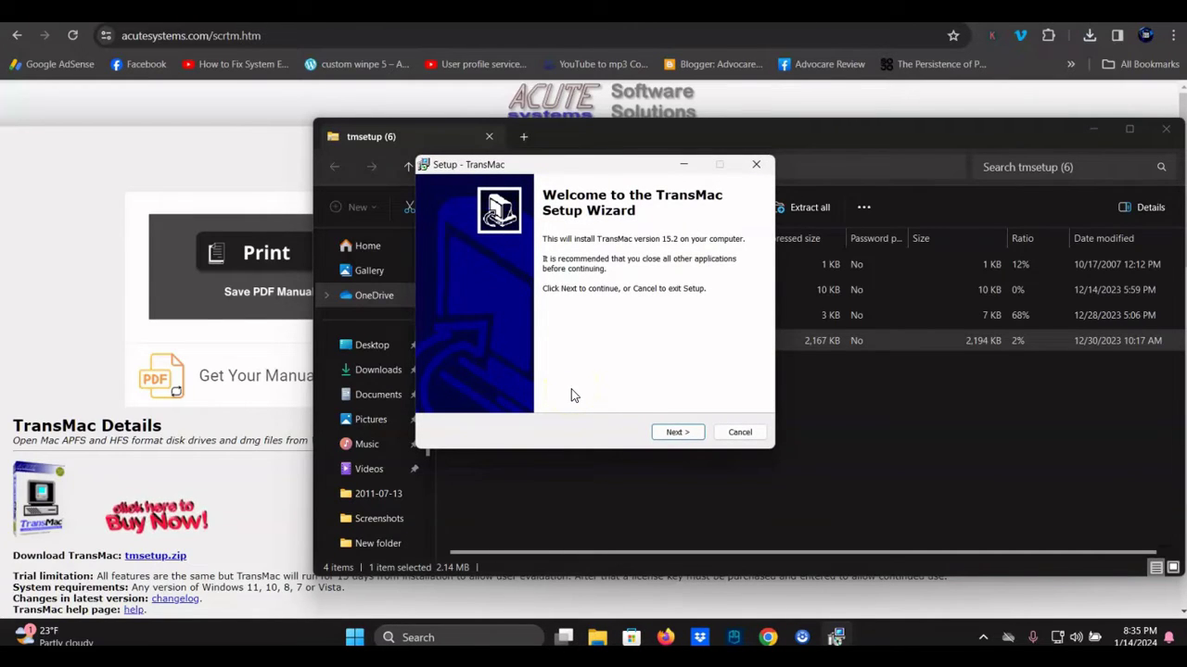
Step: Accept the license agreement and install TransMac in the default folder, with a desktop icon and .dmg/.sparseimage file association
click(674, 435)
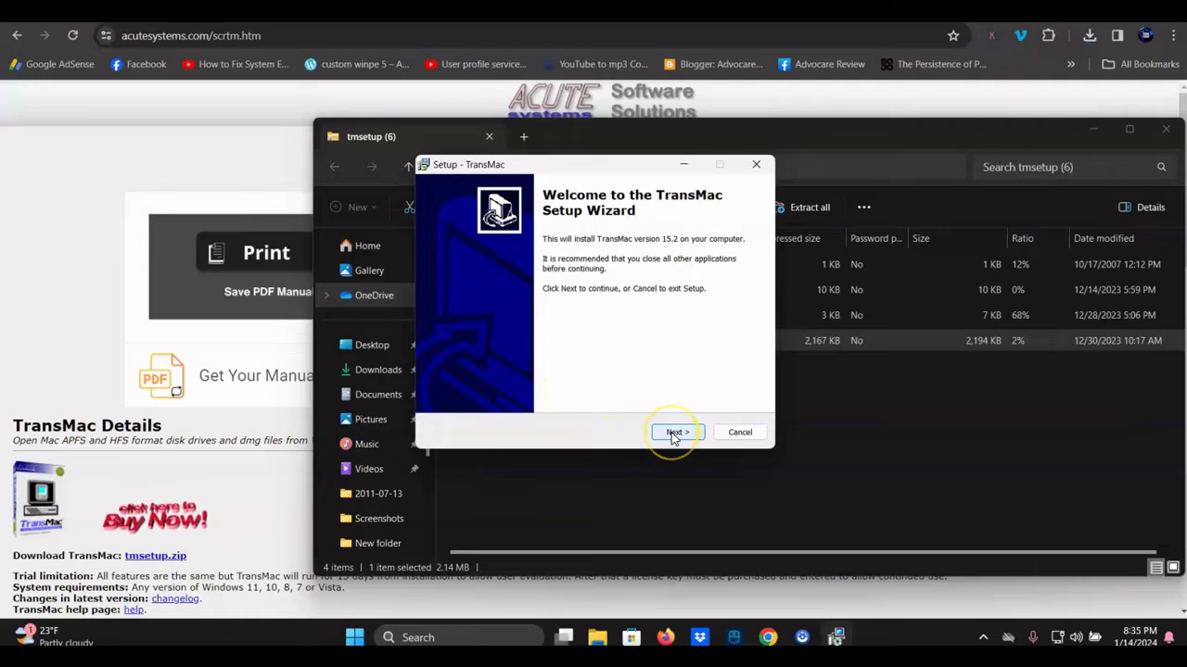
click(451, 387)
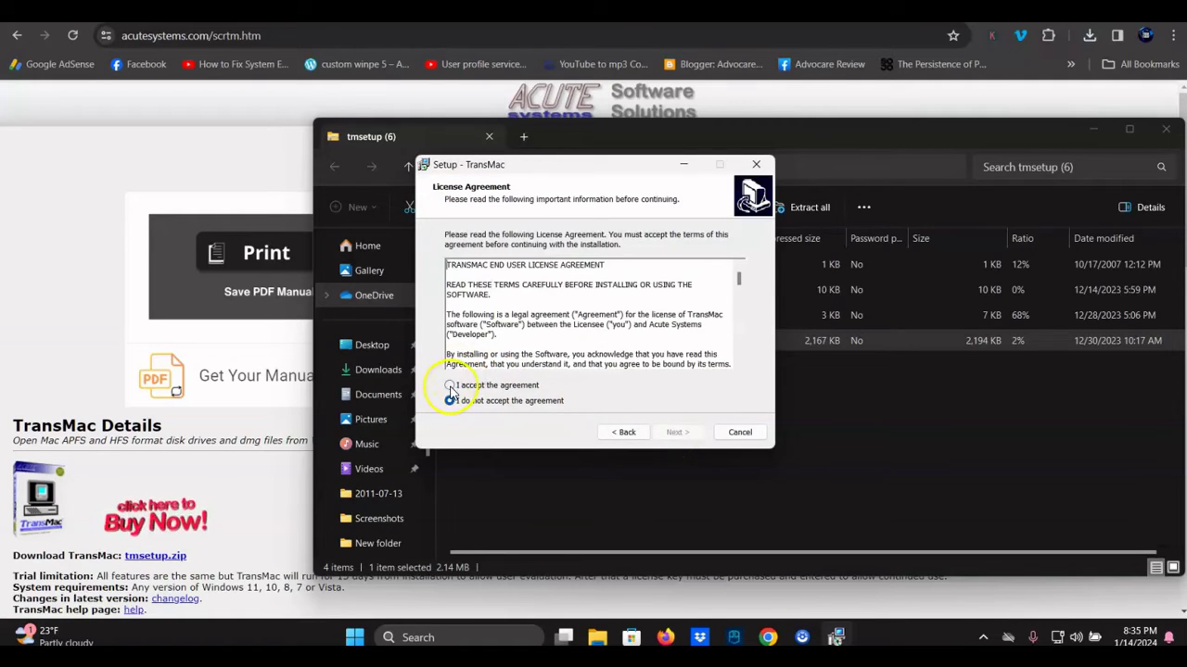
click(675, 435)
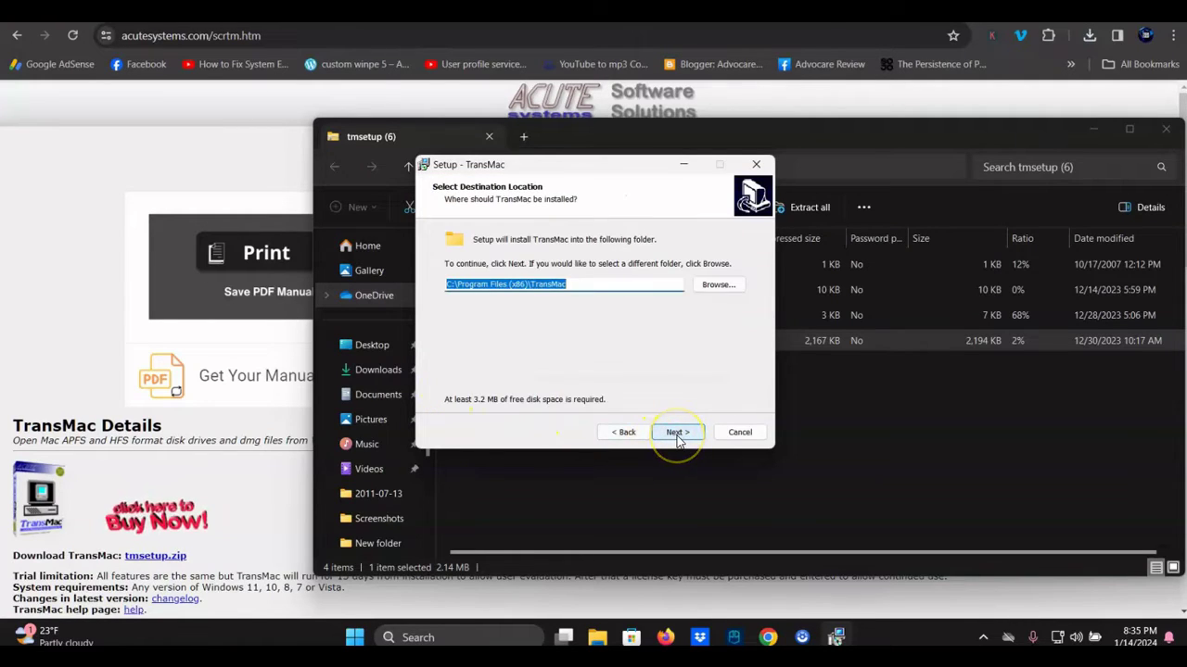
click(676, 434)
click(677, 434)
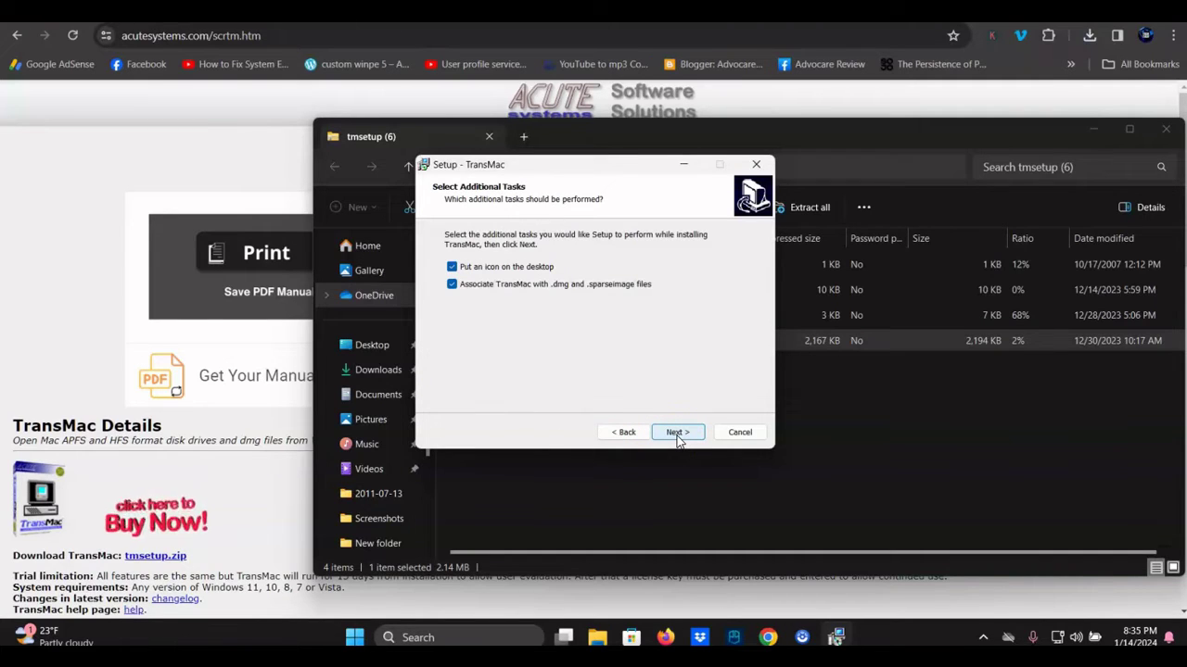
click(677, 434)
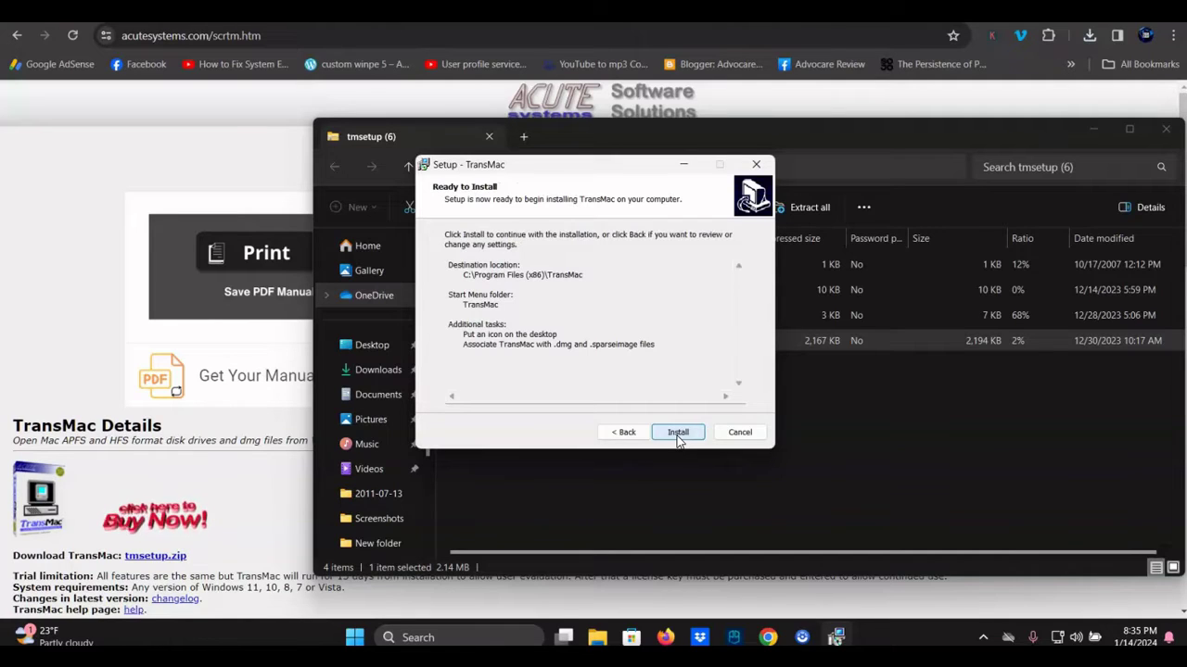
click(677, 434)
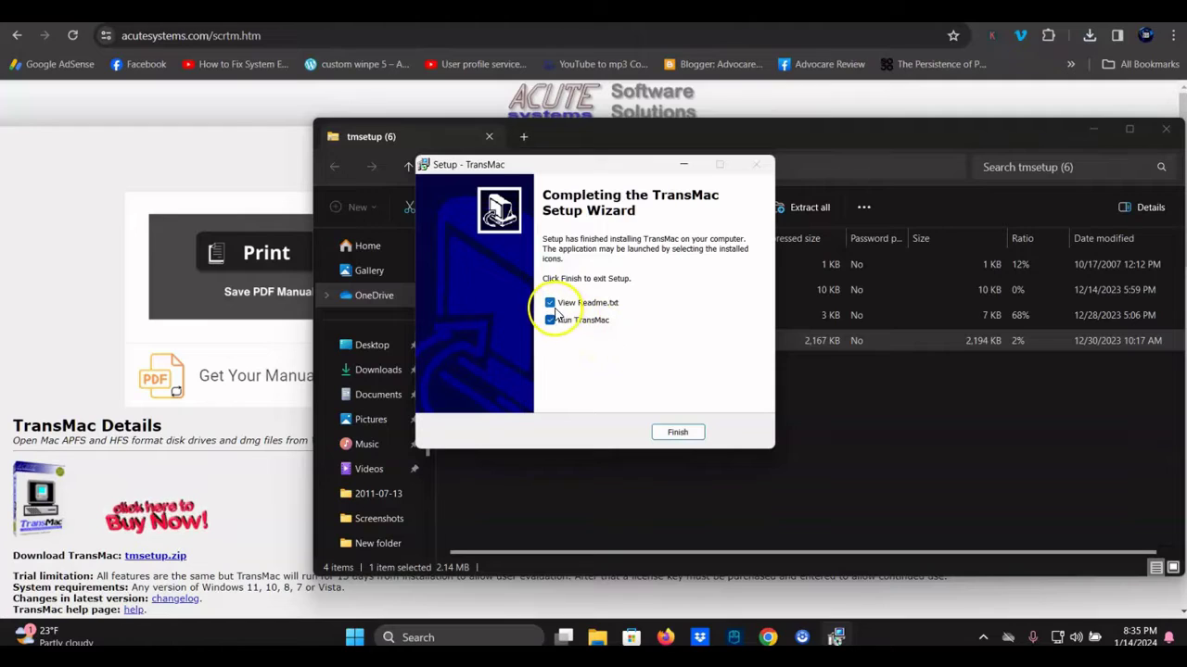
Step: Finish the TransMac setup with both View Readme.txt and Run TransMac turned off
click(549, 303)
click(549, 321)
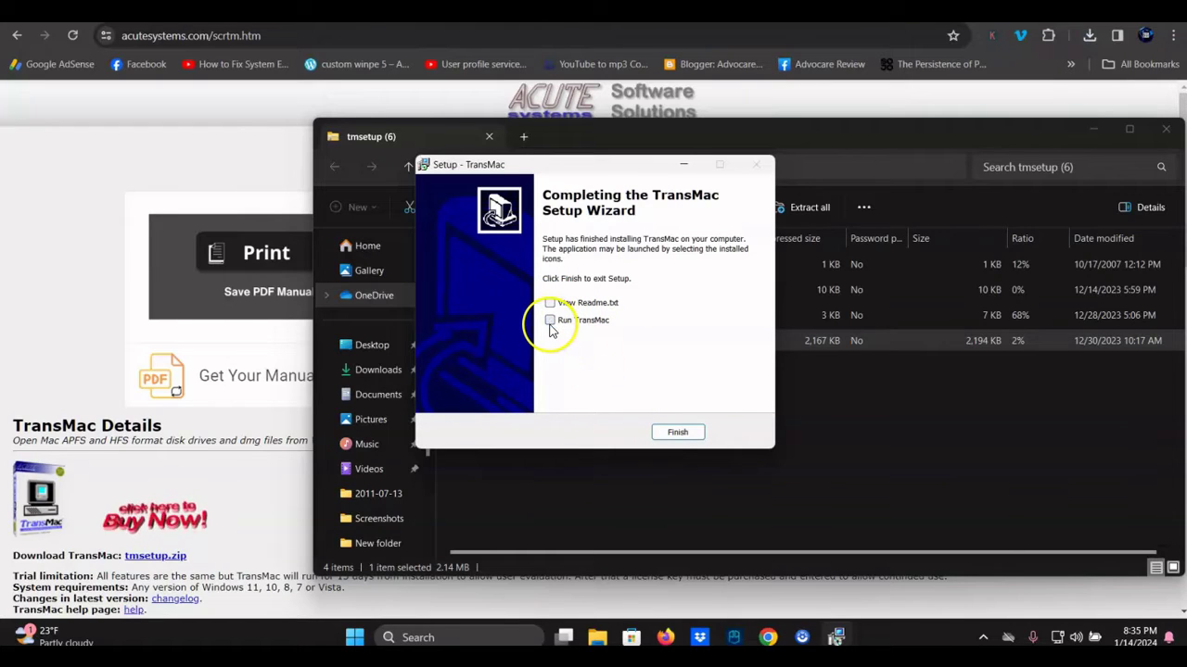
click(678, 432)
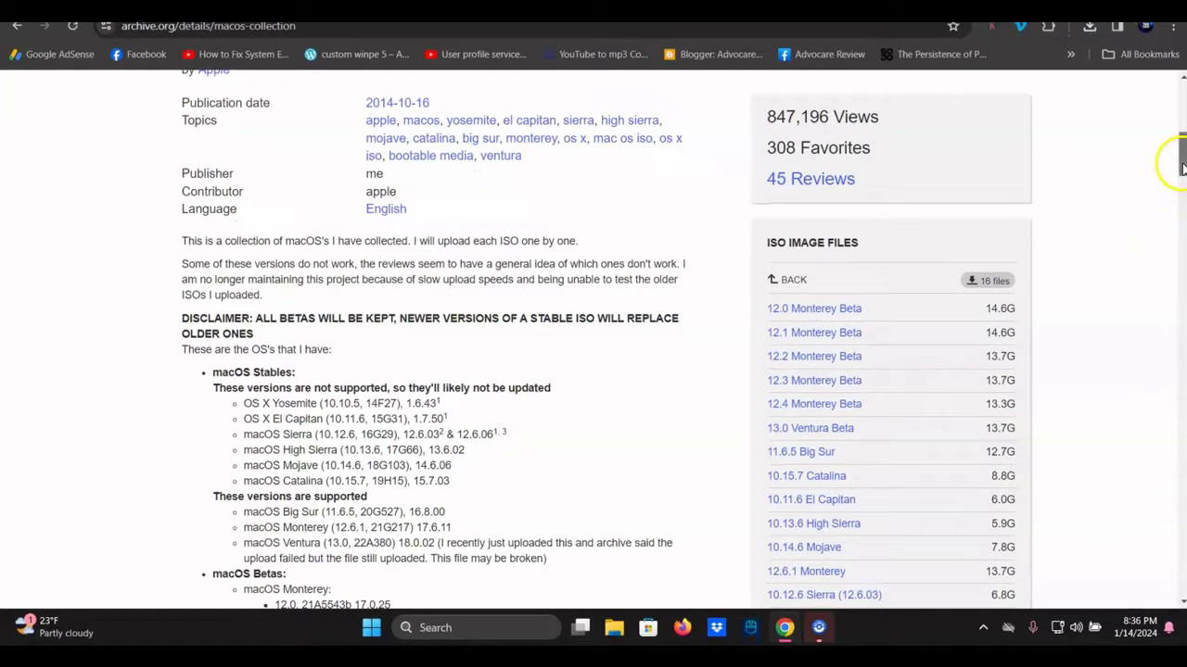
Step: Look through the ISO image files offered in the archive.org macOS collection
scroll(1181, 183, down, 2)
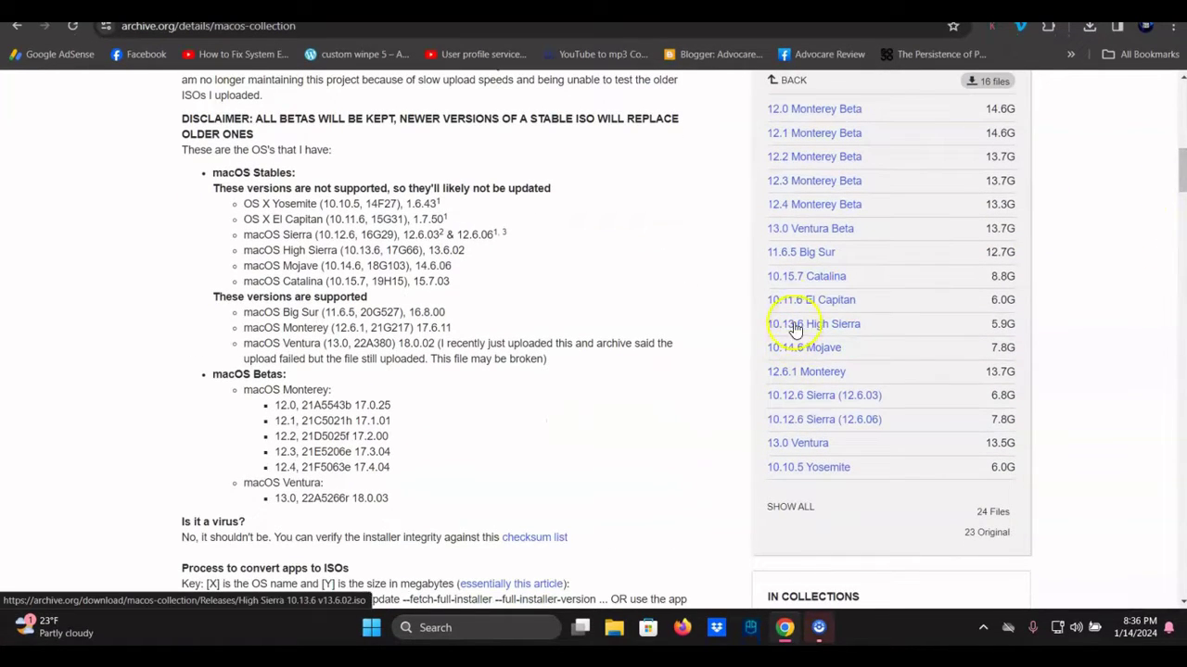
click(793, 341)
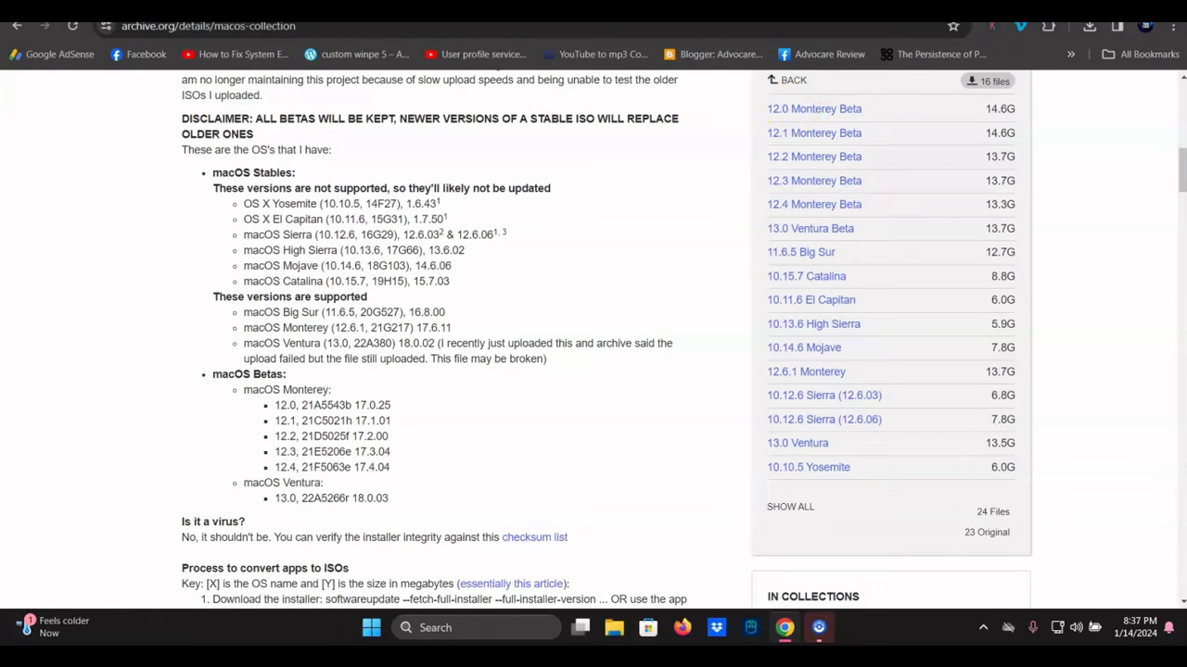
Step: Launch TransMac from its desktop shortcut and close the USB Drive (D:) folder window
key(super+d)
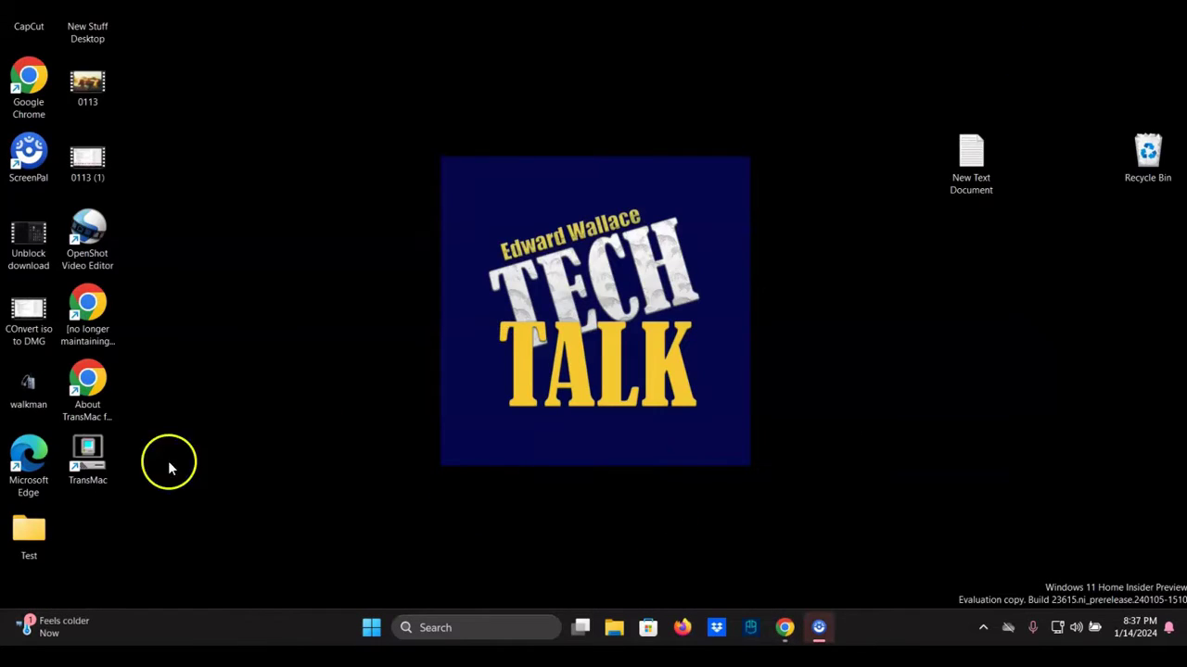
right_click(86, 450)
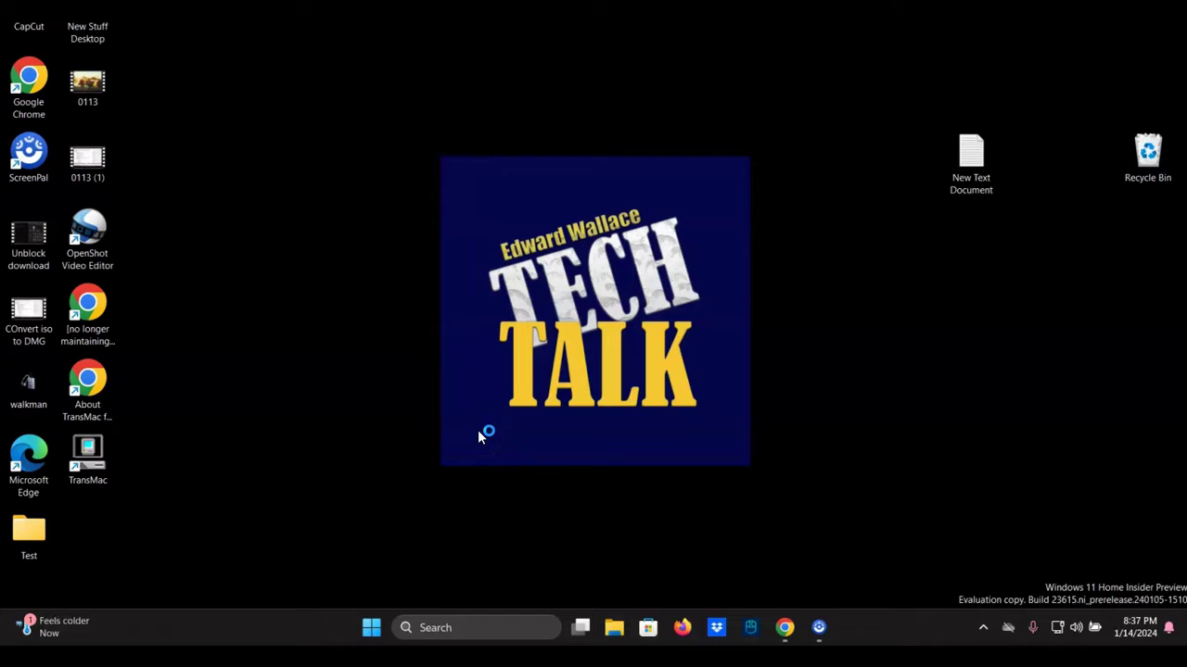
click(536, 279)
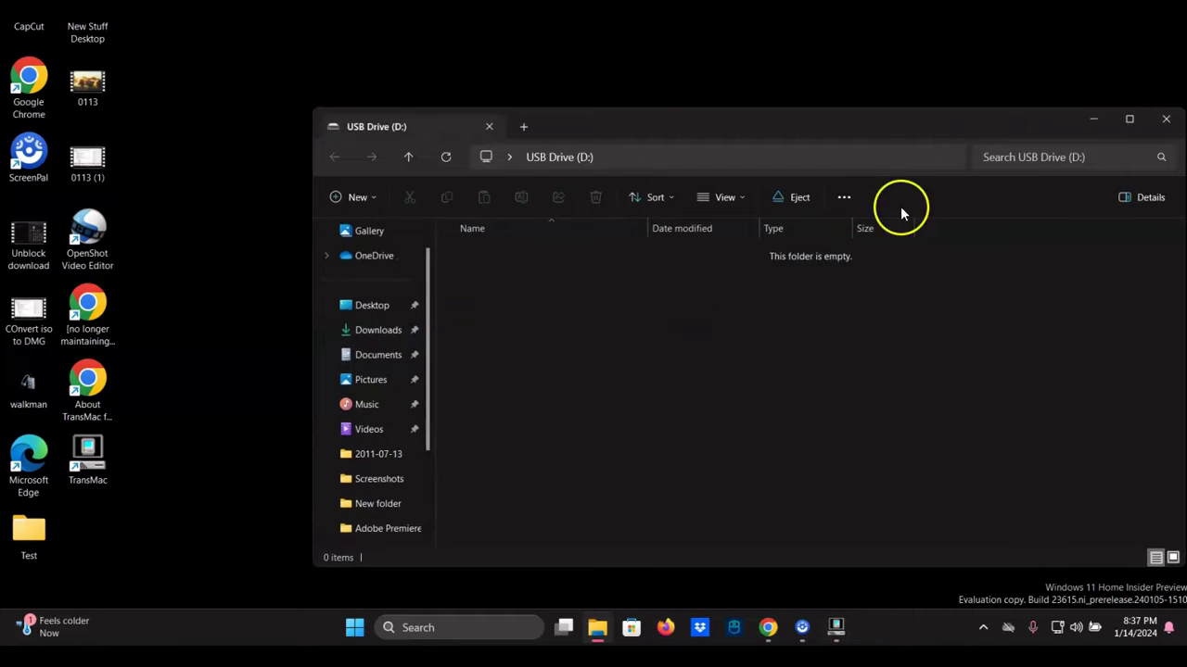
drag(994, 129, 834, 113)
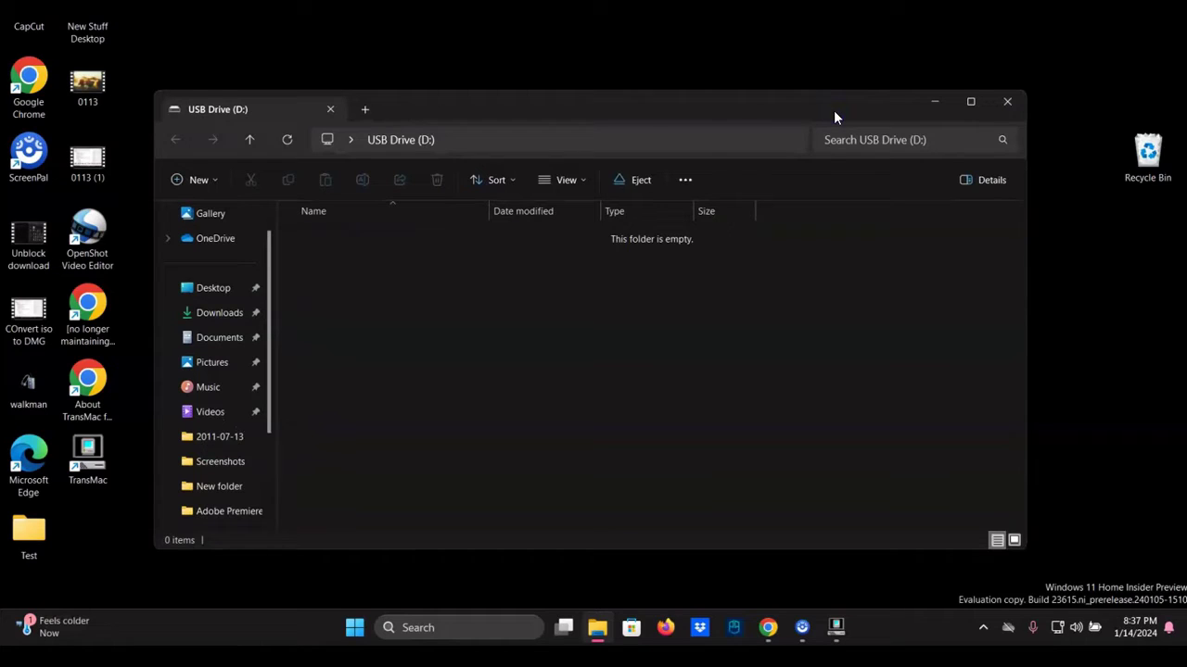
click(1008, 104)
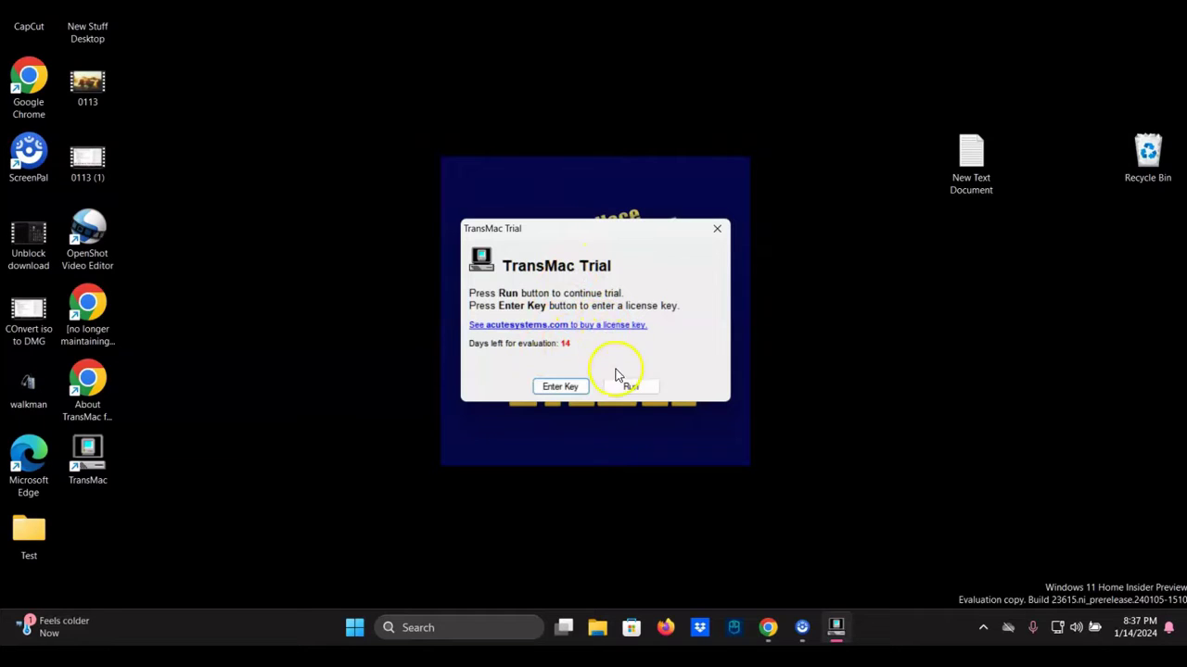
Step: Run TransMac in trial mode without entering a license key
click(629, 389)
click(628, 390)
click(587, 347)
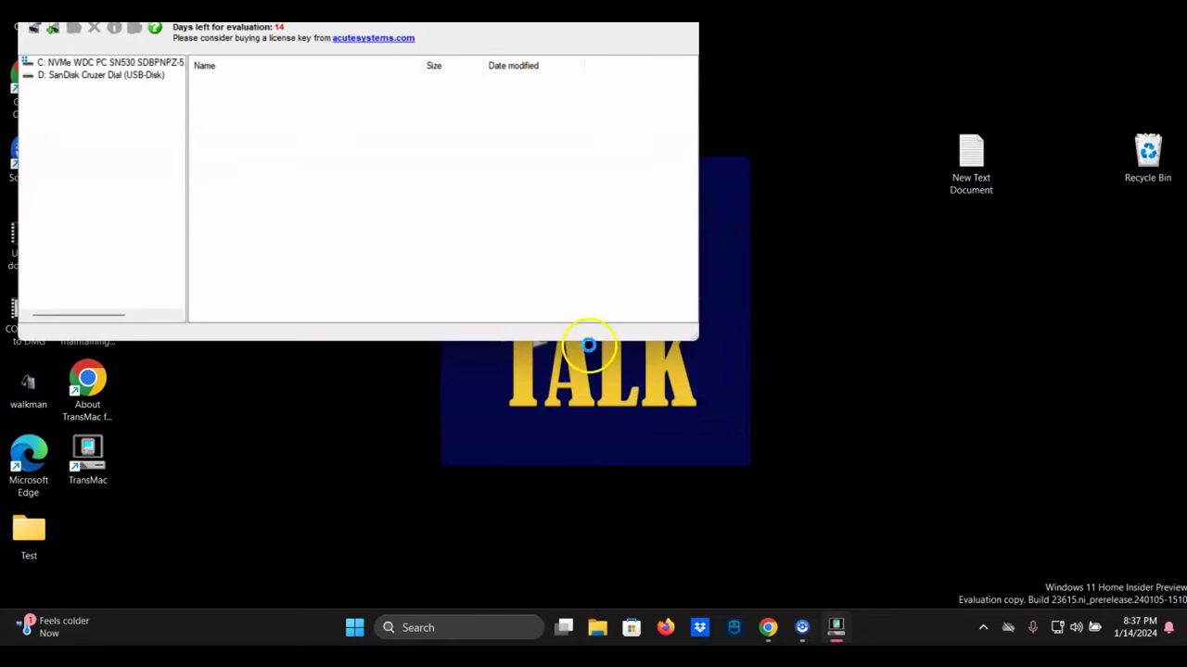
Step: Format the D: SanDisk Cruzer Dial USB disk for Mac with the volume name Untitled, accepting the overwrite warnings
click(93, 79)
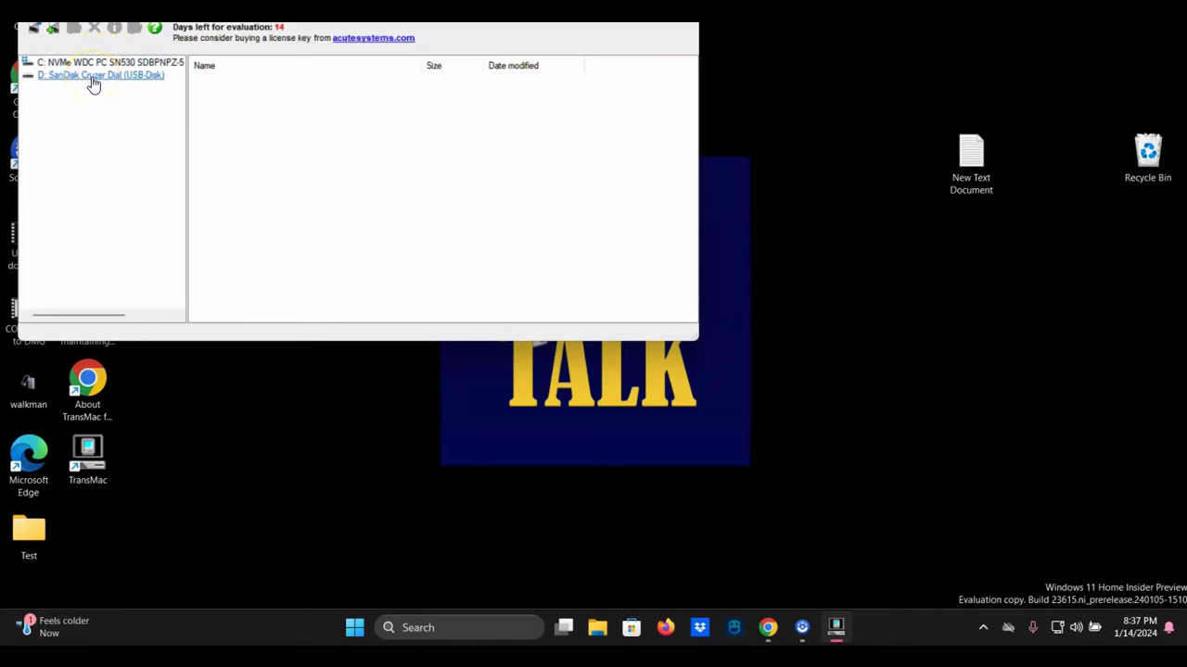
right_click(92, 82)
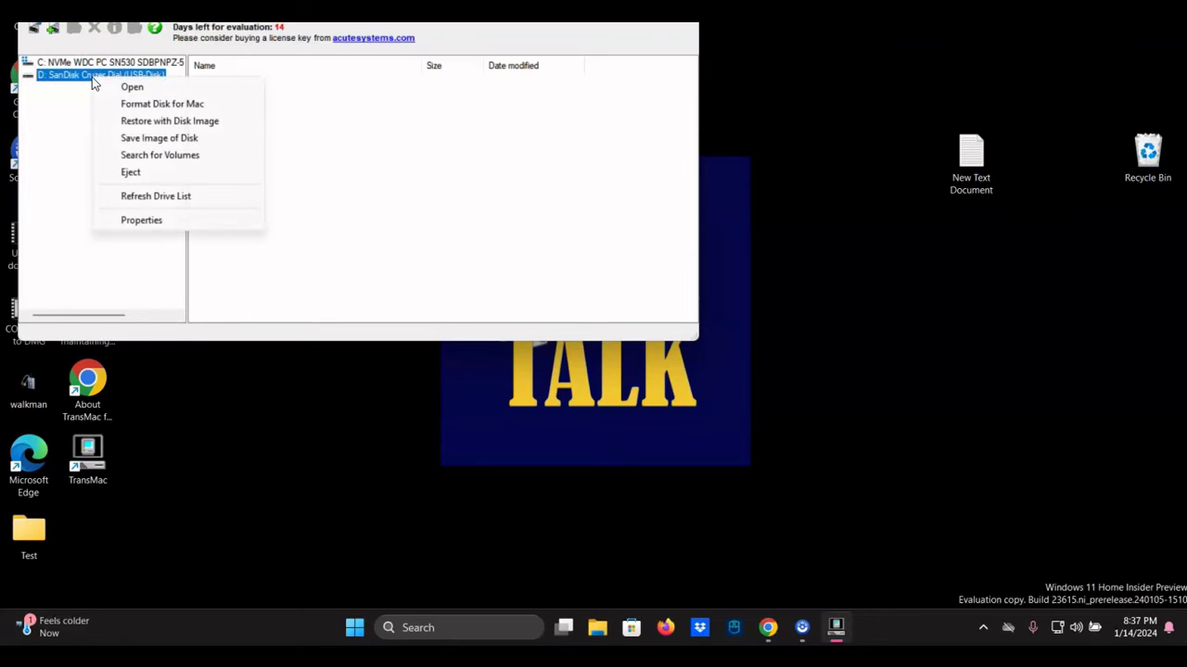
click(121, 104)
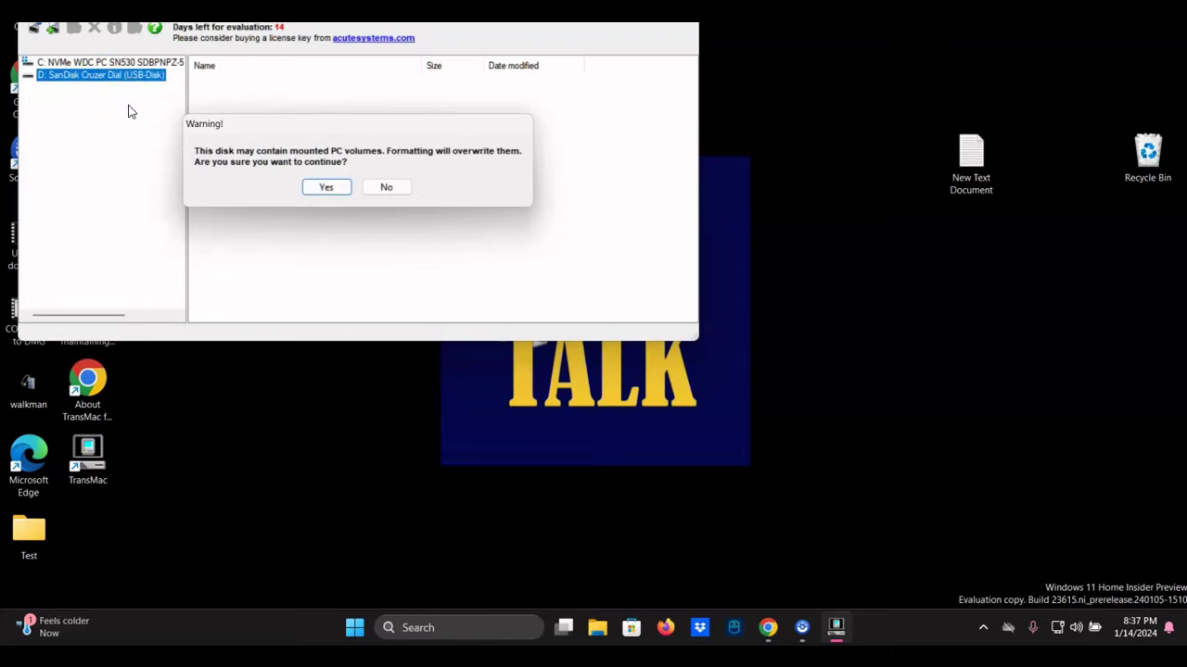
click(320, 190)
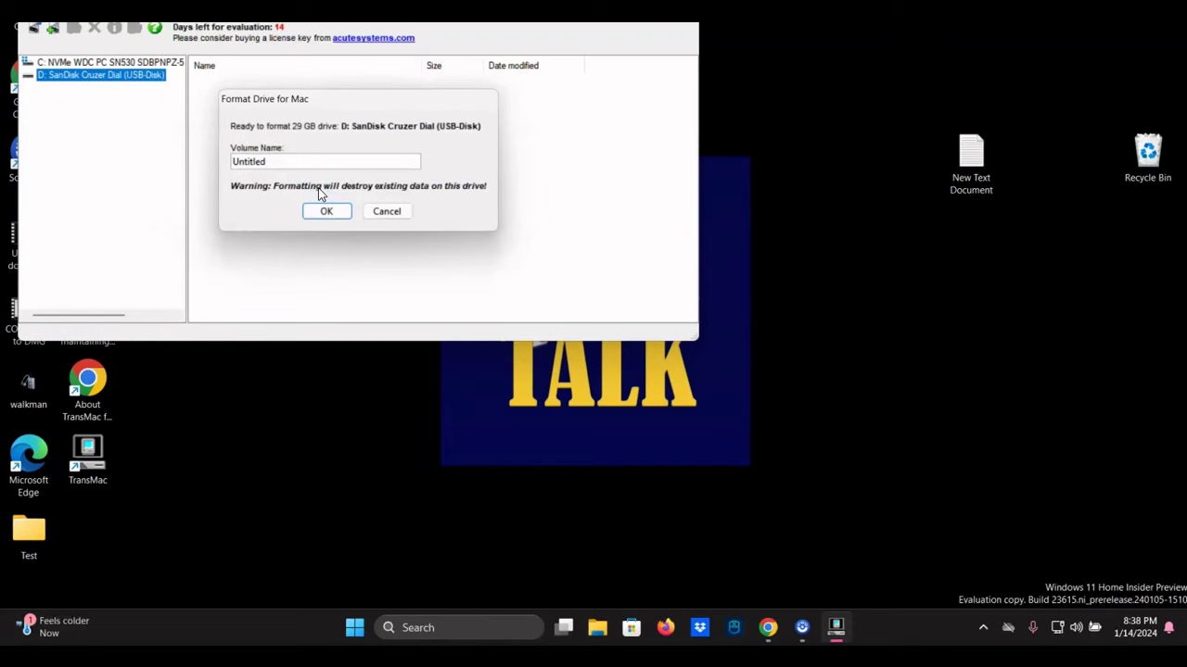
click(279, 162)
click(314, 212)
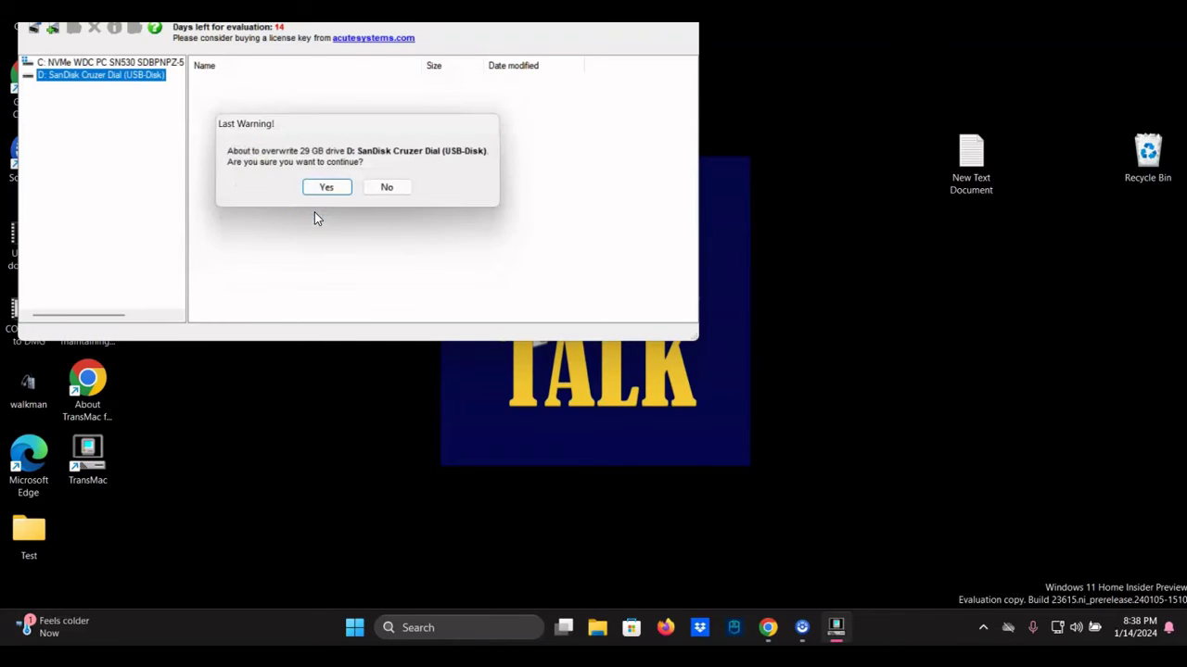
click(324, 188)
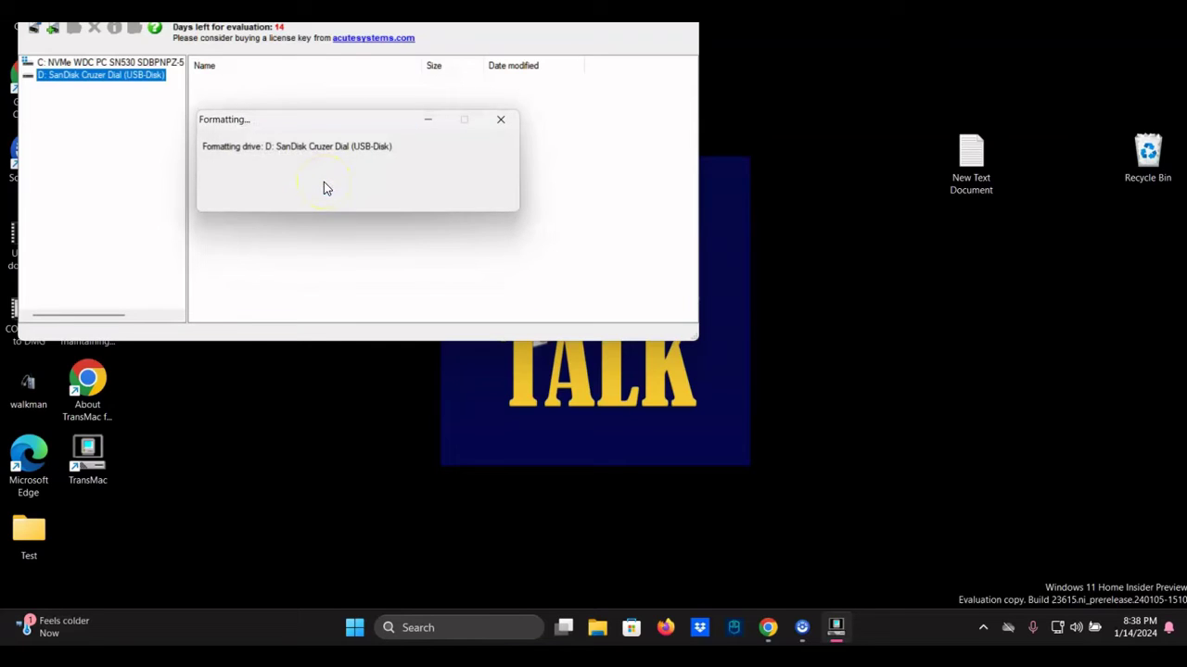
click(289, 206)
click(233, 380)
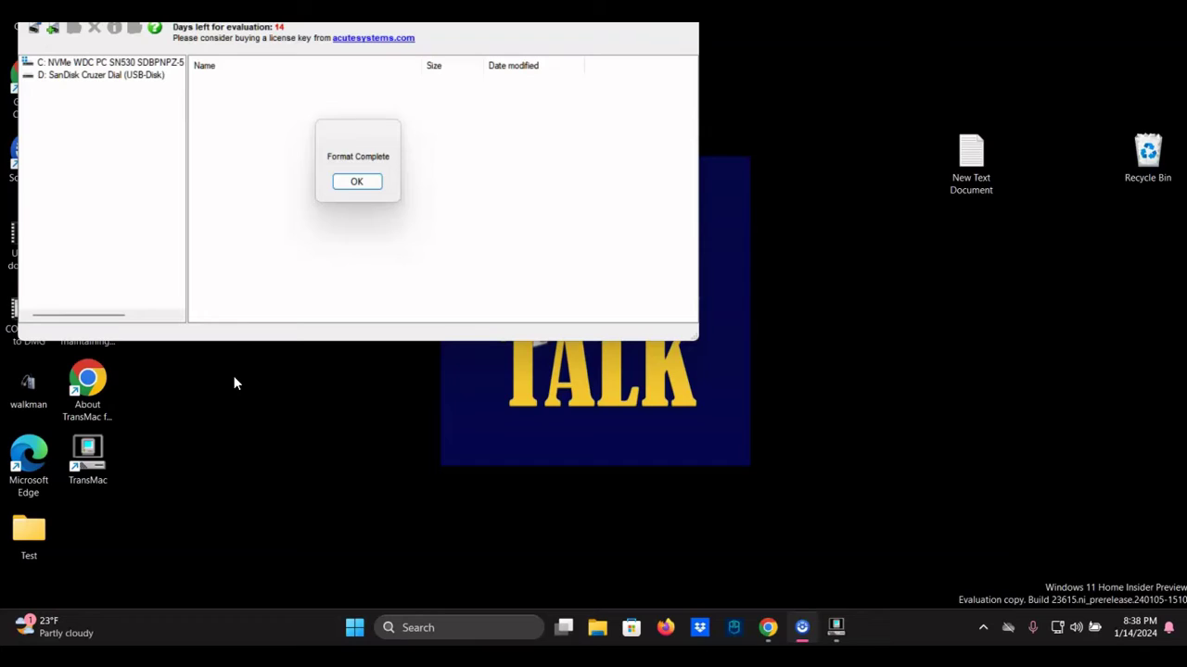
click(356, 184)
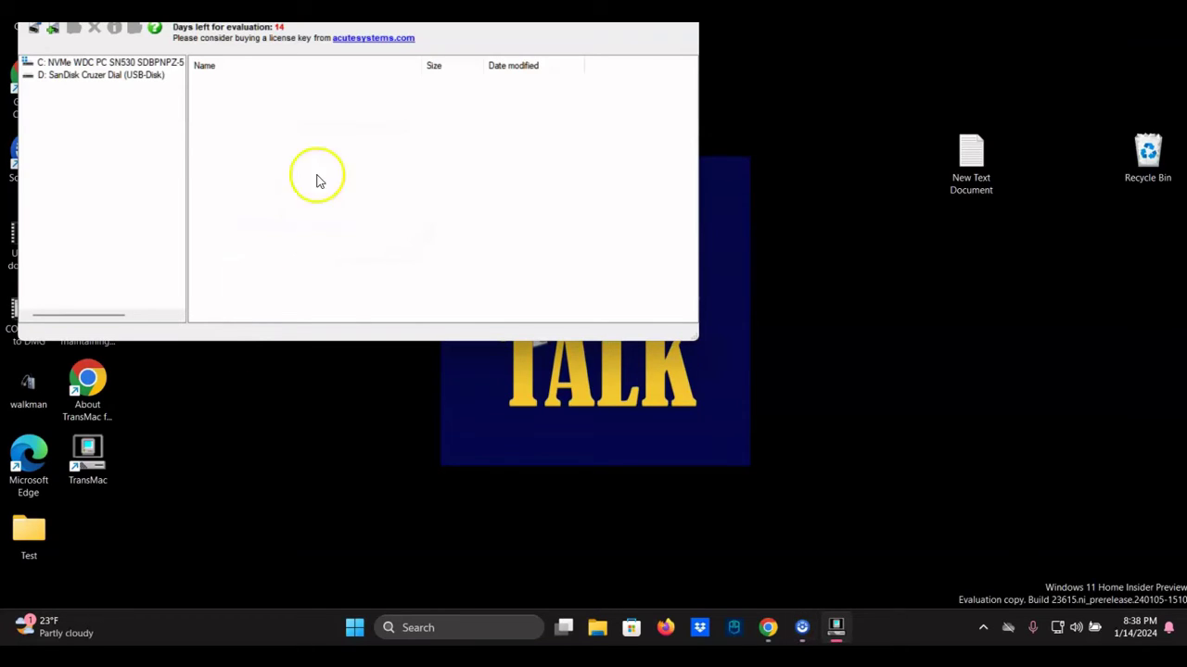
Step: Restore the D: SanDisk Cruzer Dial USB disk with the Monterey.dmg disk image from Downloads, leaving the volume unenlarged
right_click(90, 78)
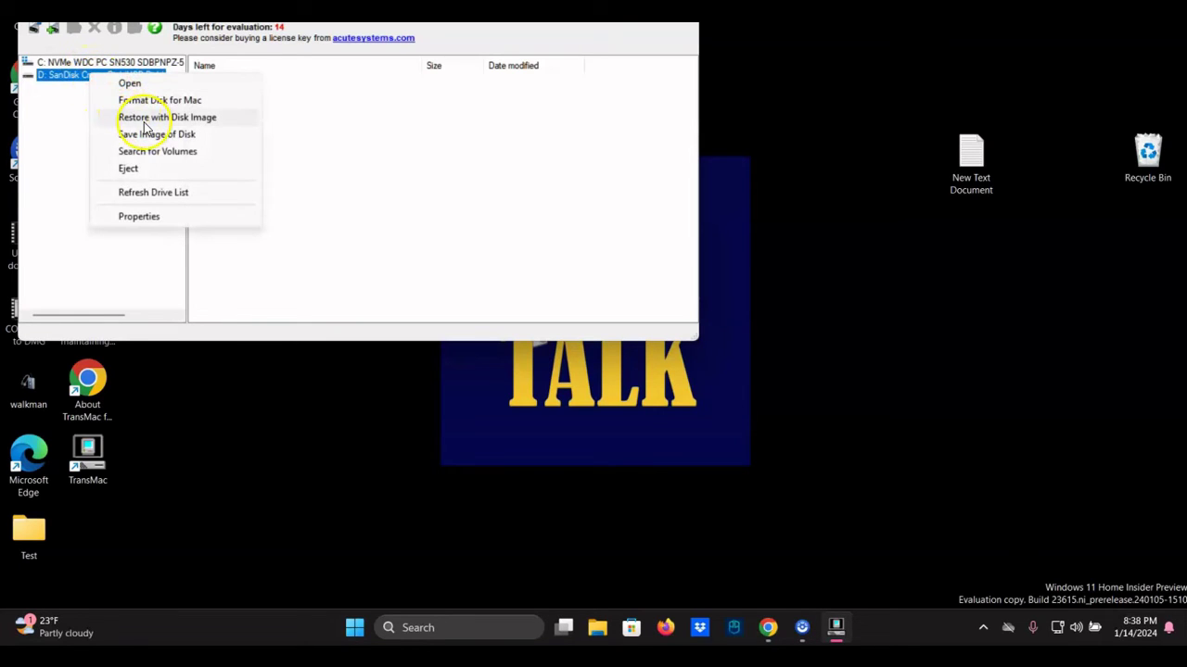
click(144, 121)
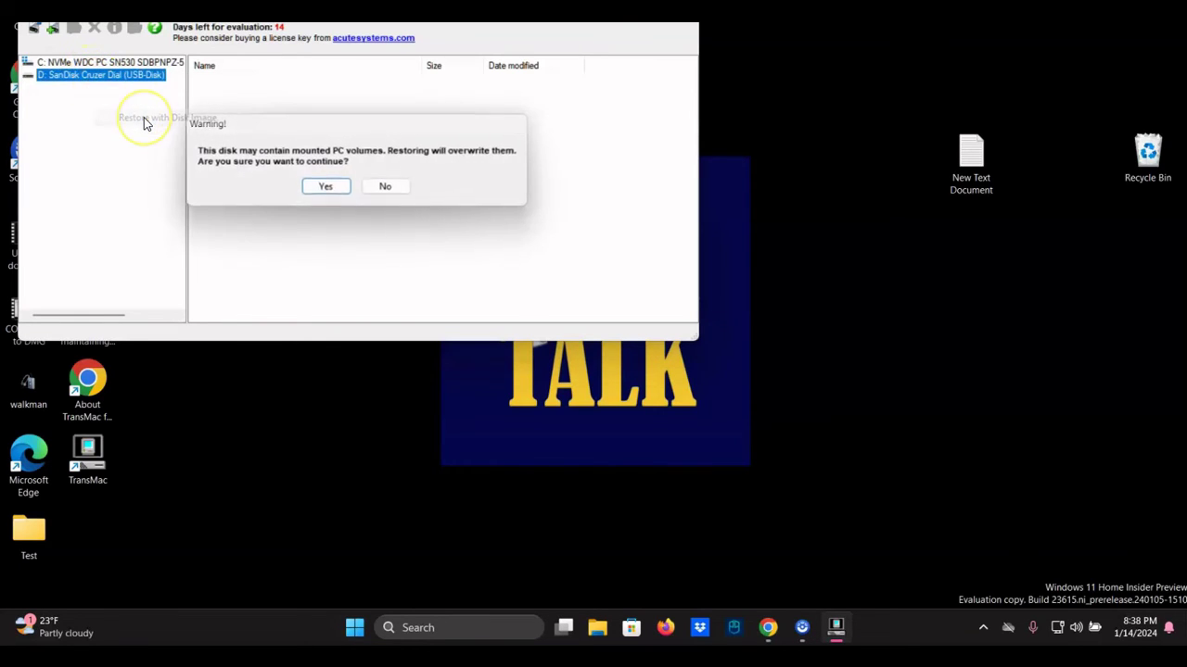
click(318, 188)
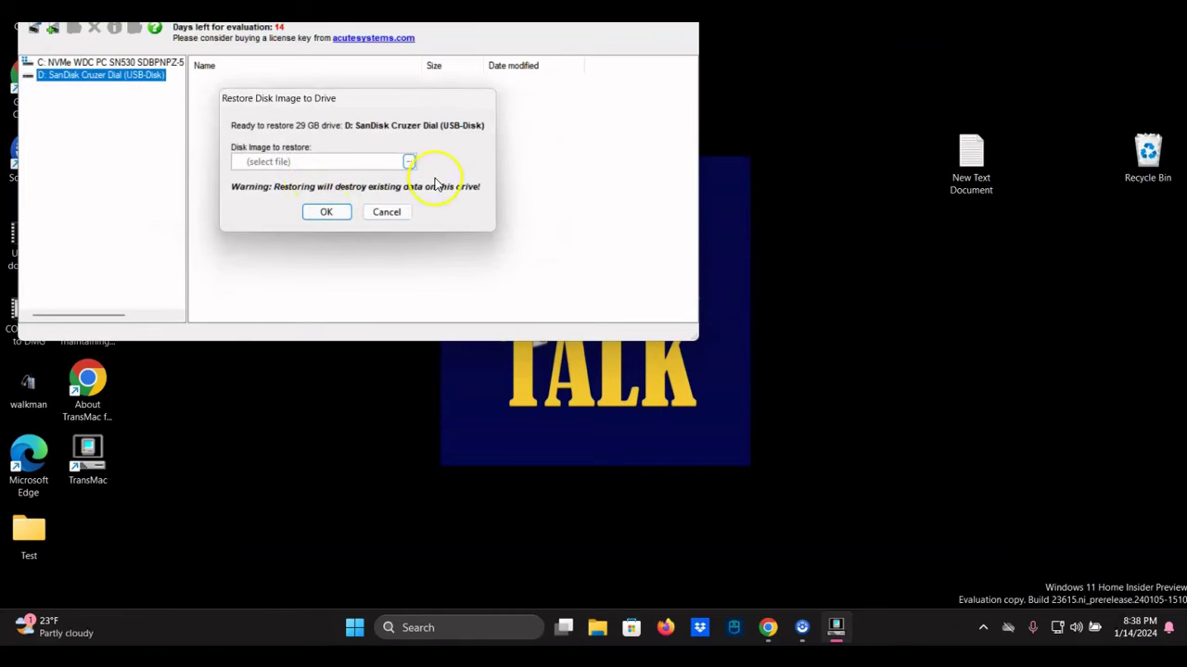
click(408, 163)
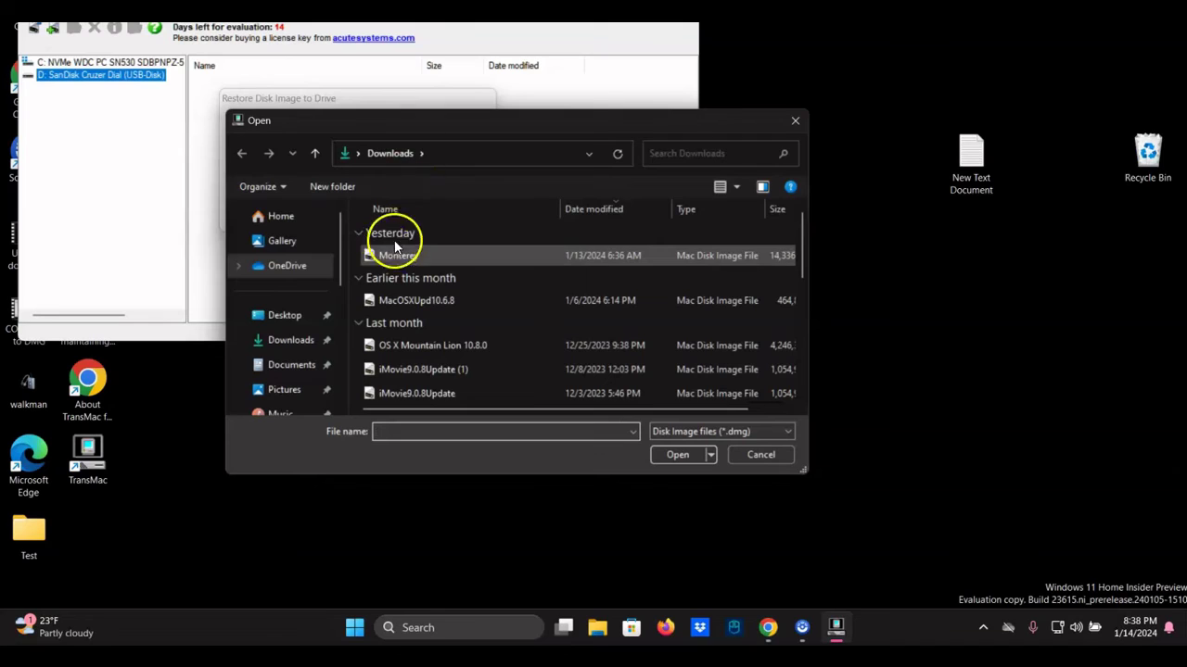
click(388, 255)
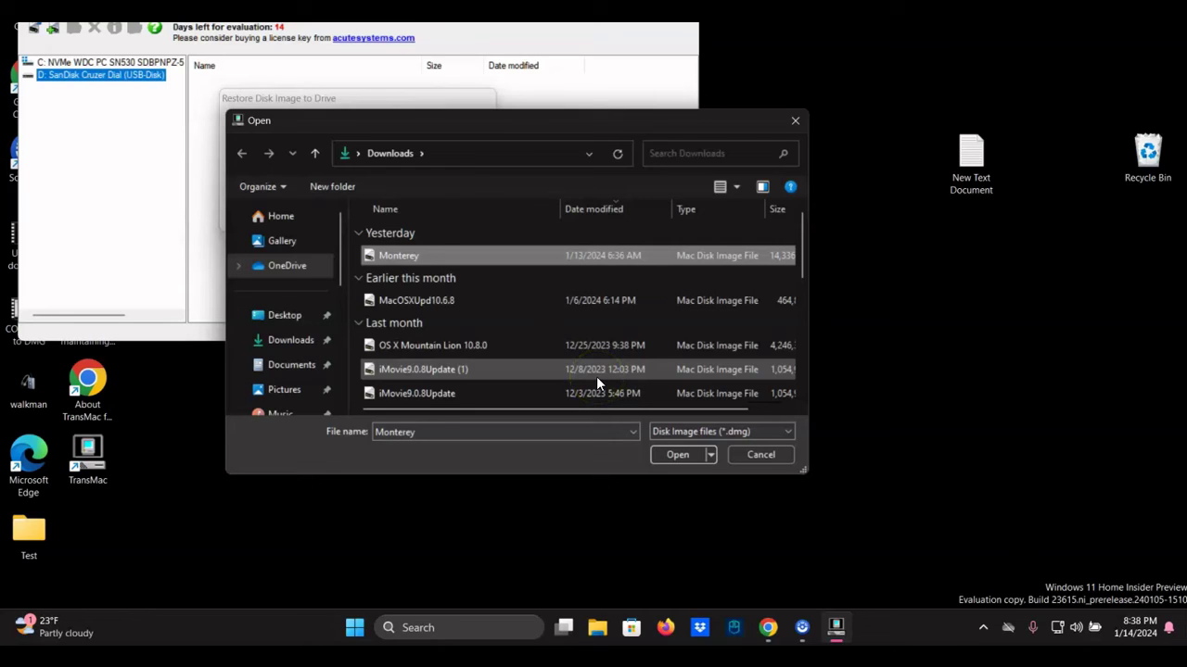
click(666, 453)
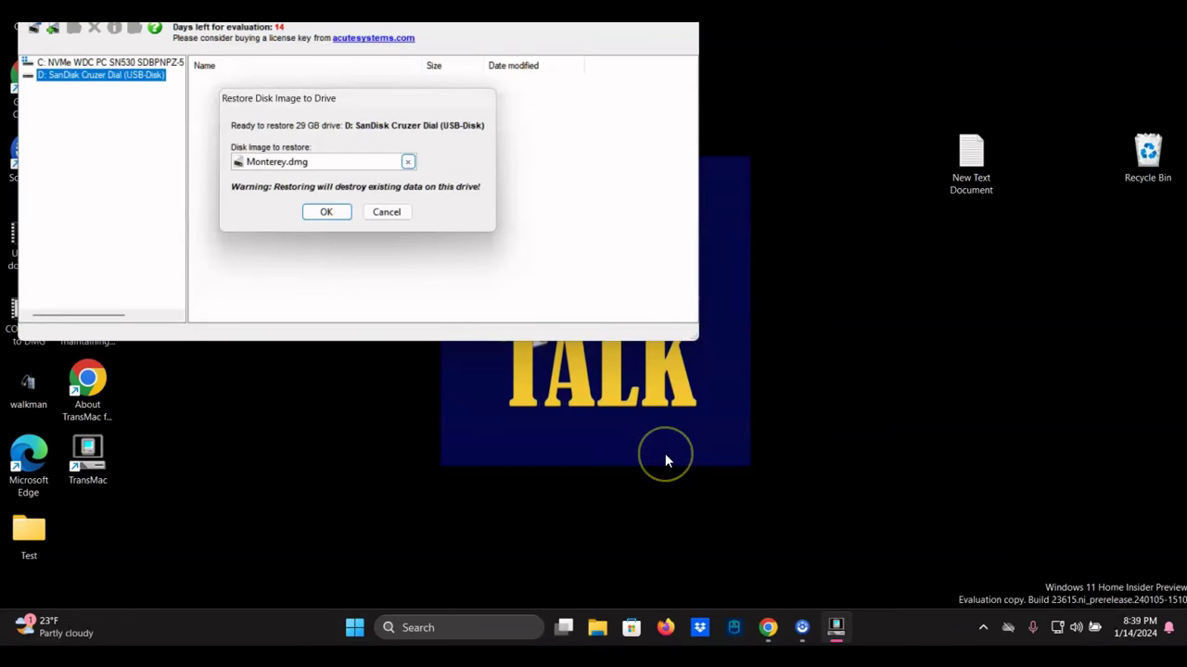
click(329, 214)
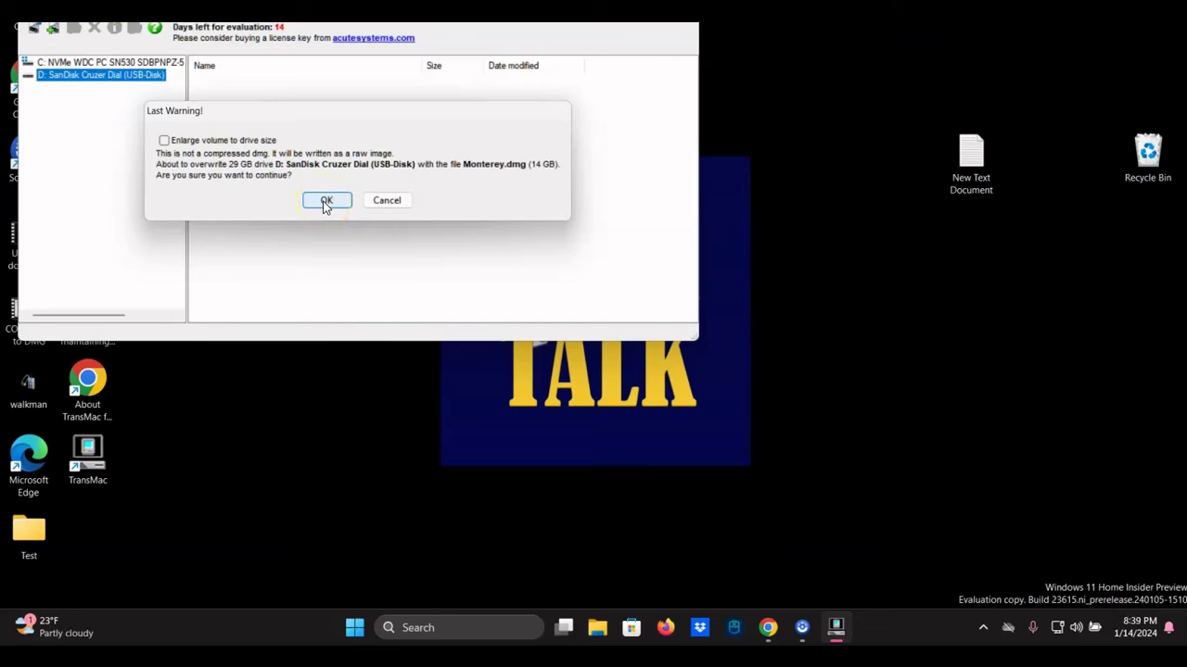
click(326, 203)
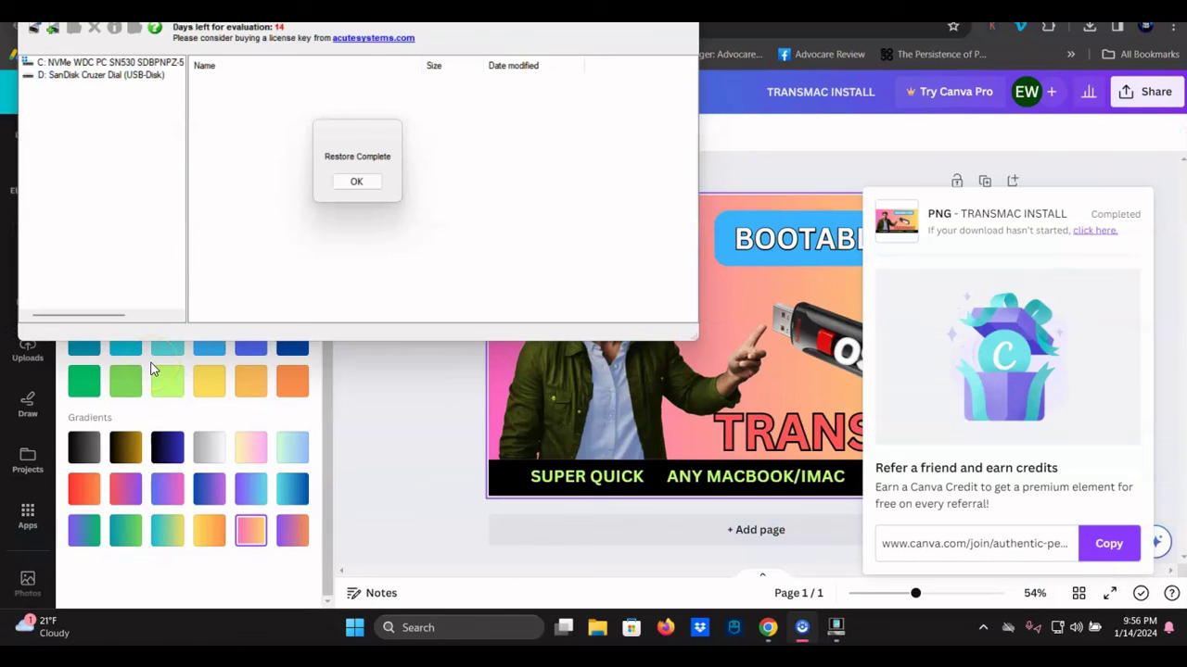
click(360, 183)
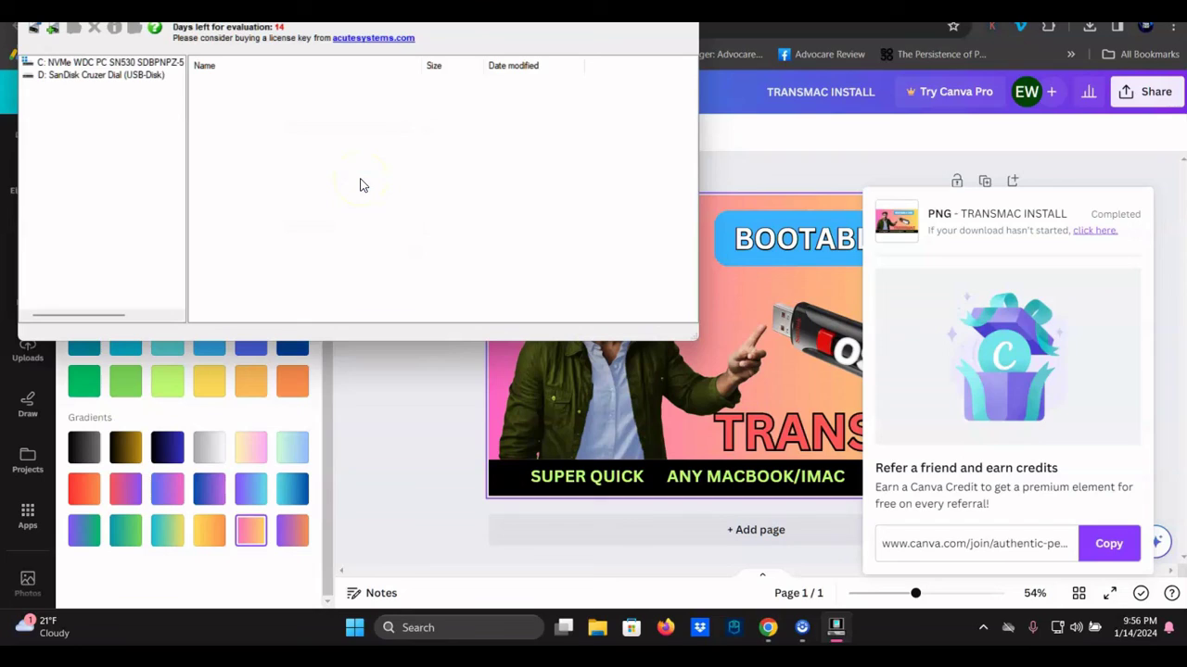